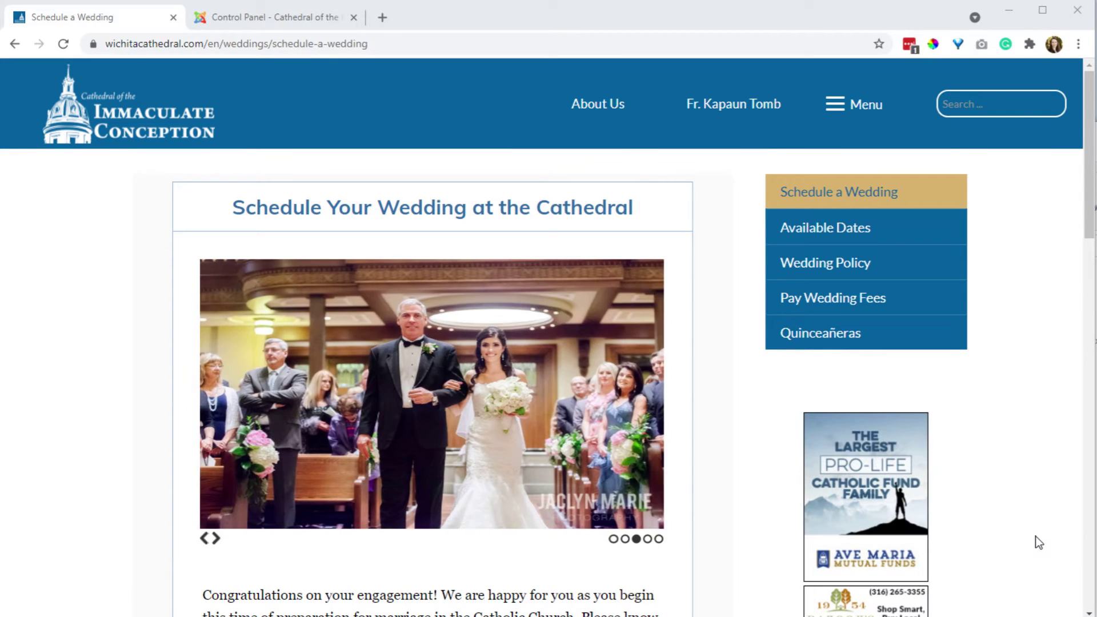
- Open the 2019 Wedding Policy PDF in a new tab, then return to the Schedule a Wedding page
right_click(836, 267)
click(896, 274)
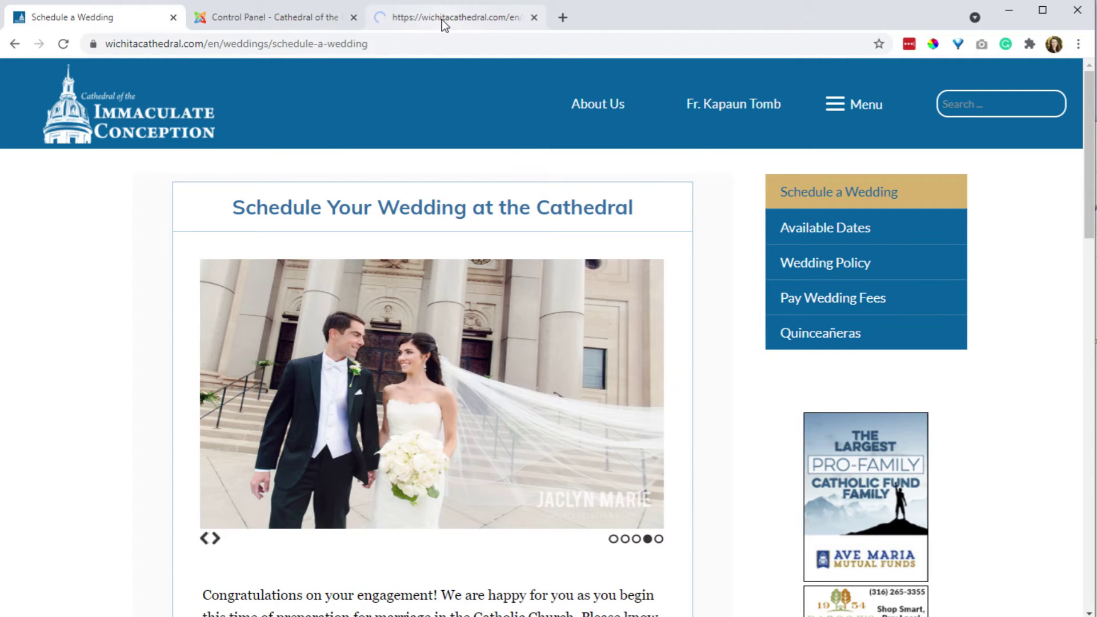
click(441, 20)
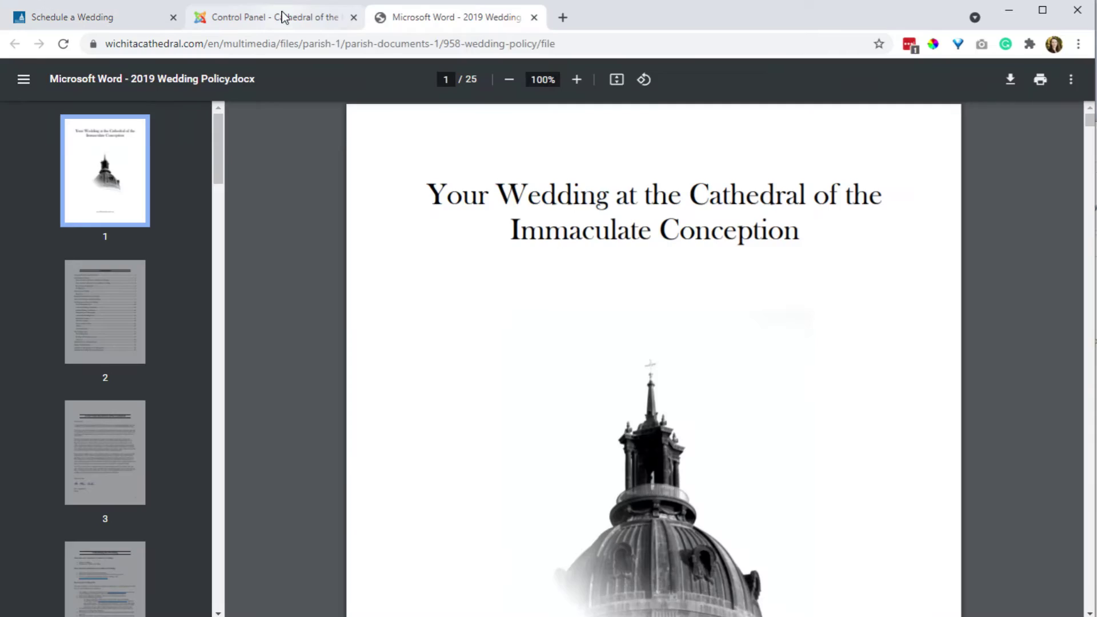
click(287, 19)
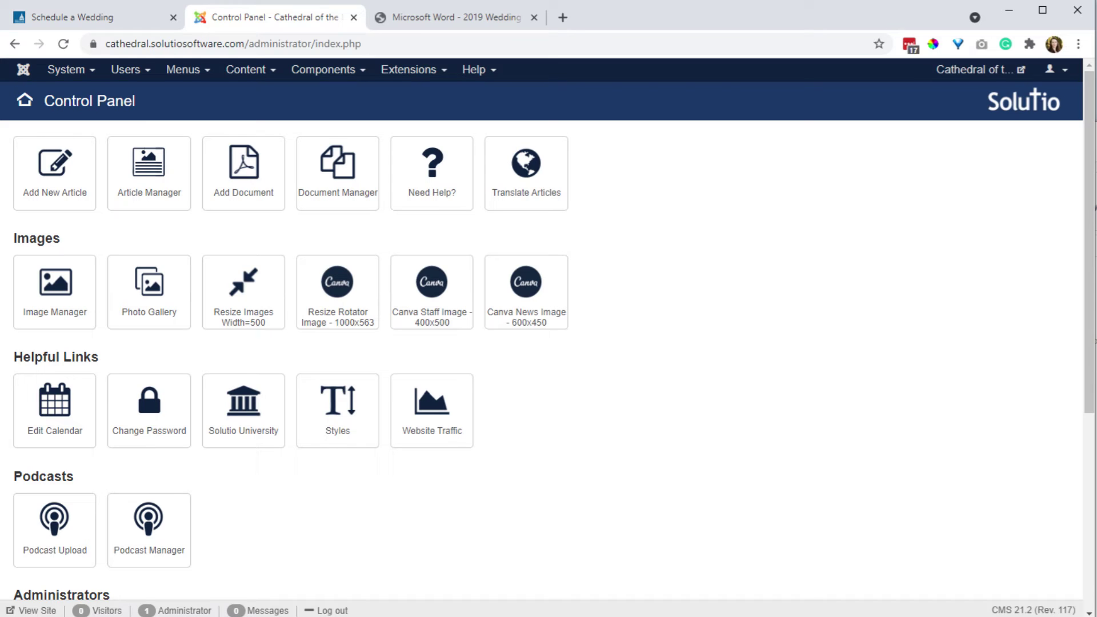
click(72, 18)
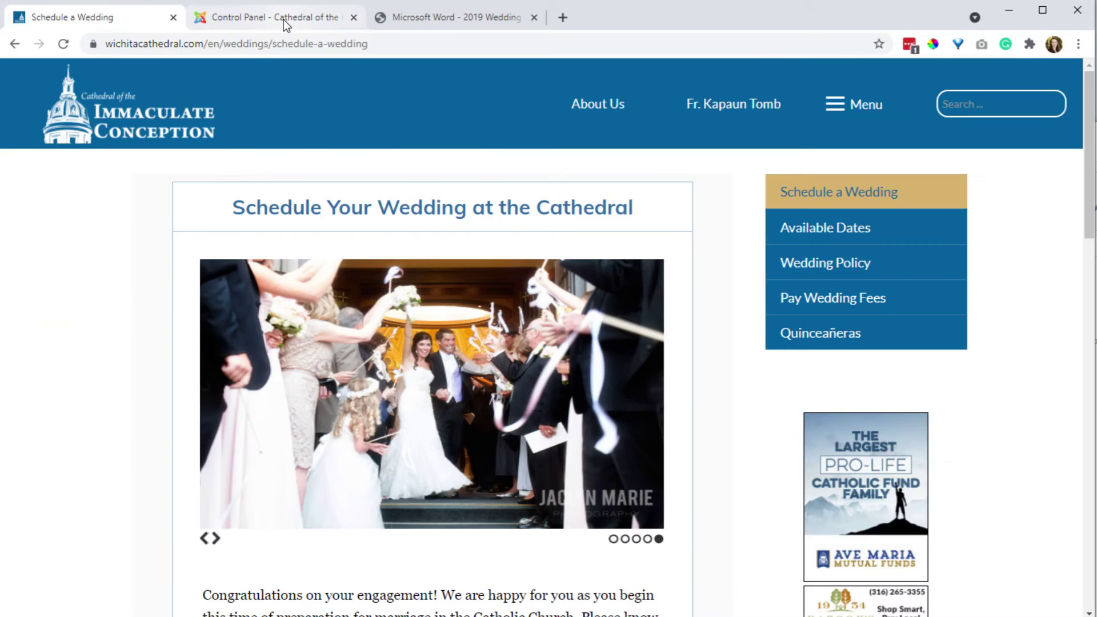
- From the administration Control Panel, open the Document Manager to list the Parish Documents
click(283, 20)
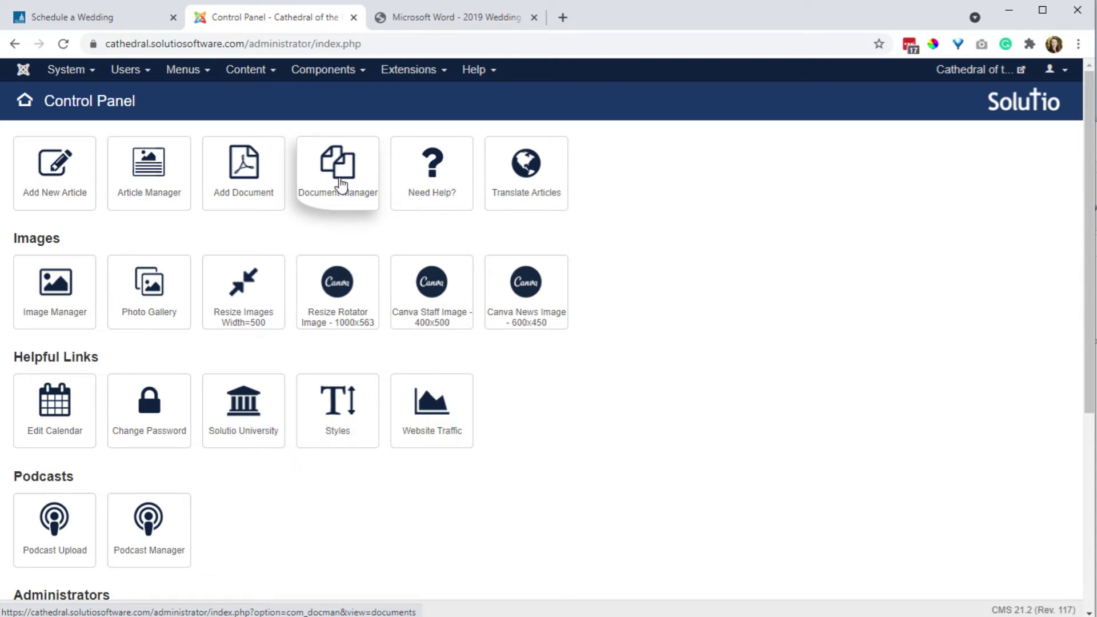
click(341, 182)
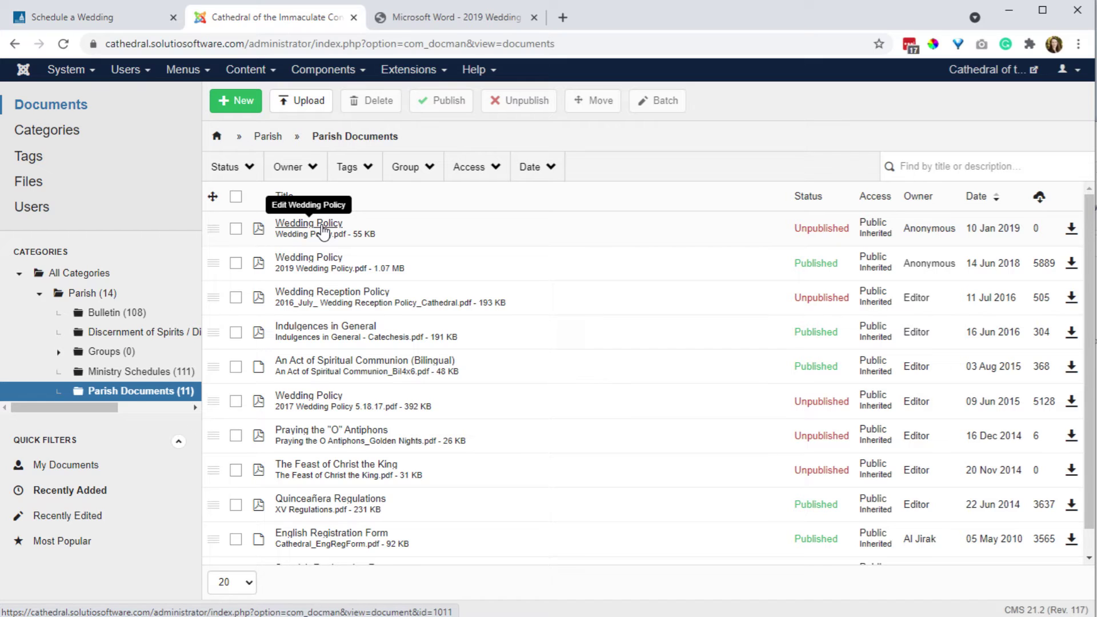
click(309, 257)
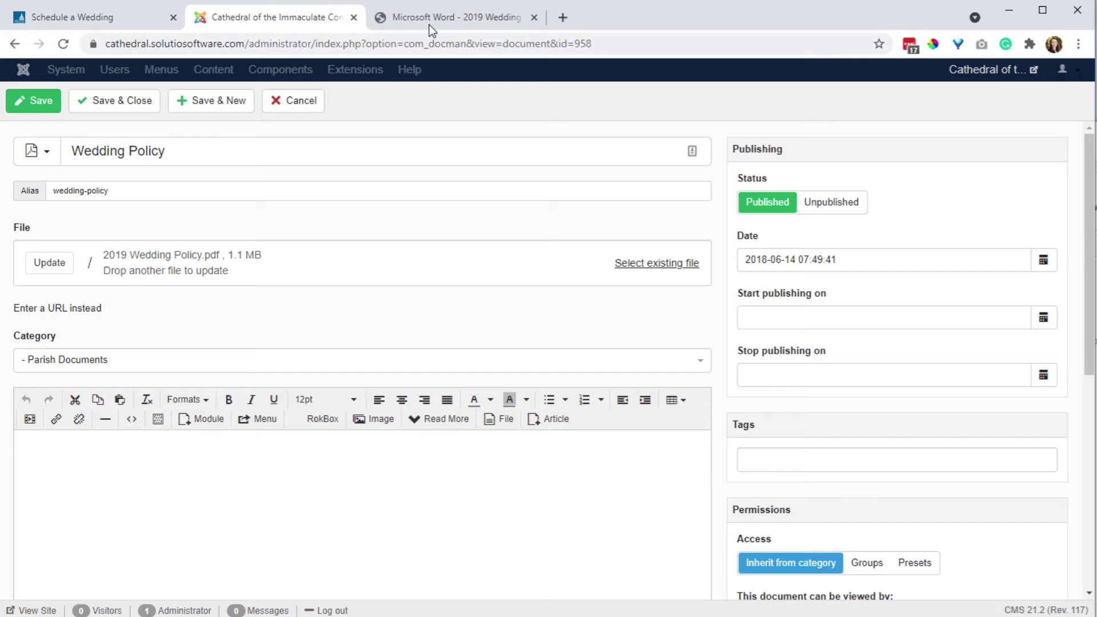
click(445, 19)
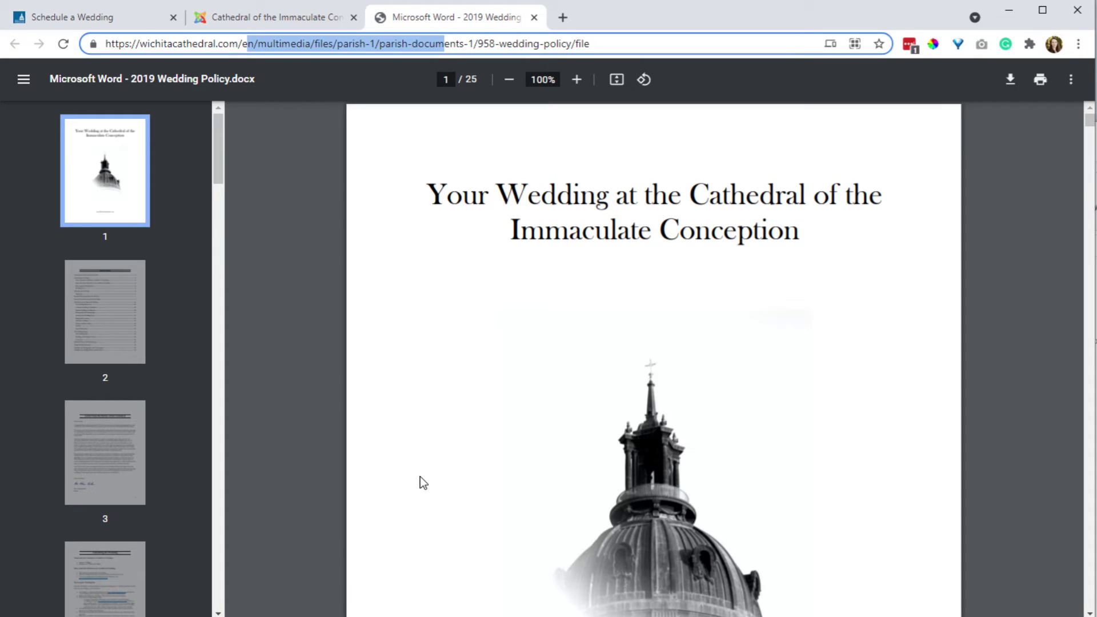
click(308, 20)
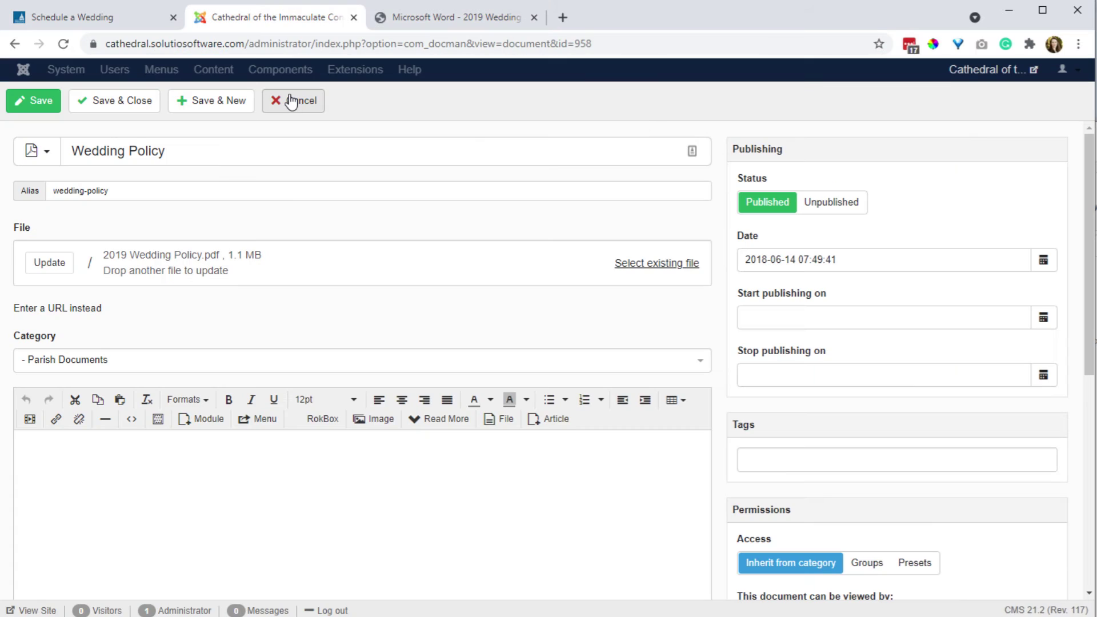
click(293, 101)
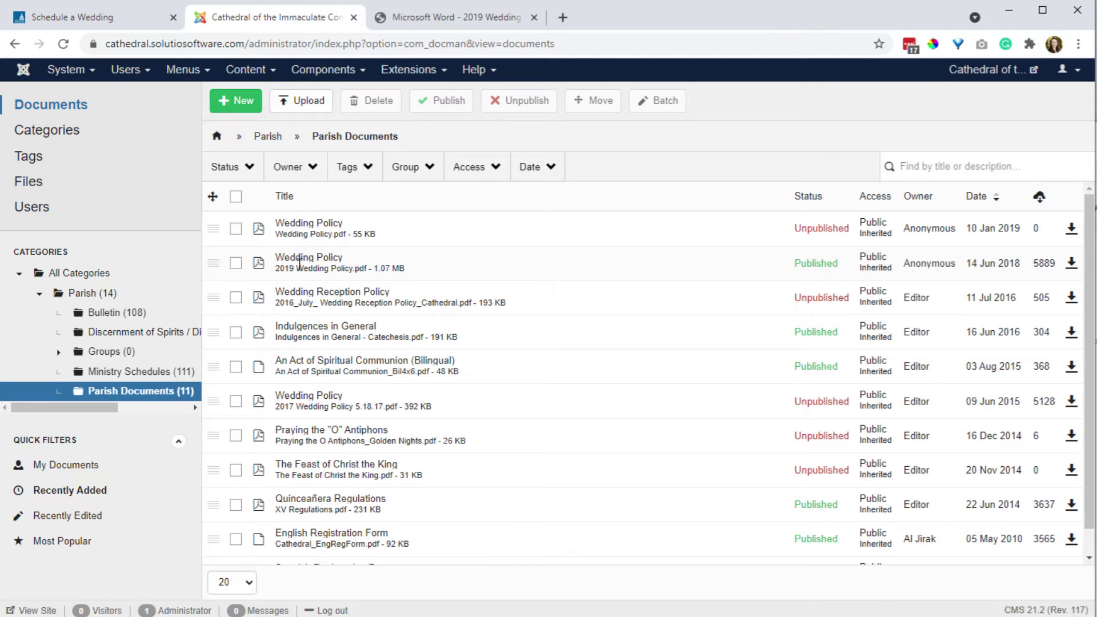
click(242, 100)
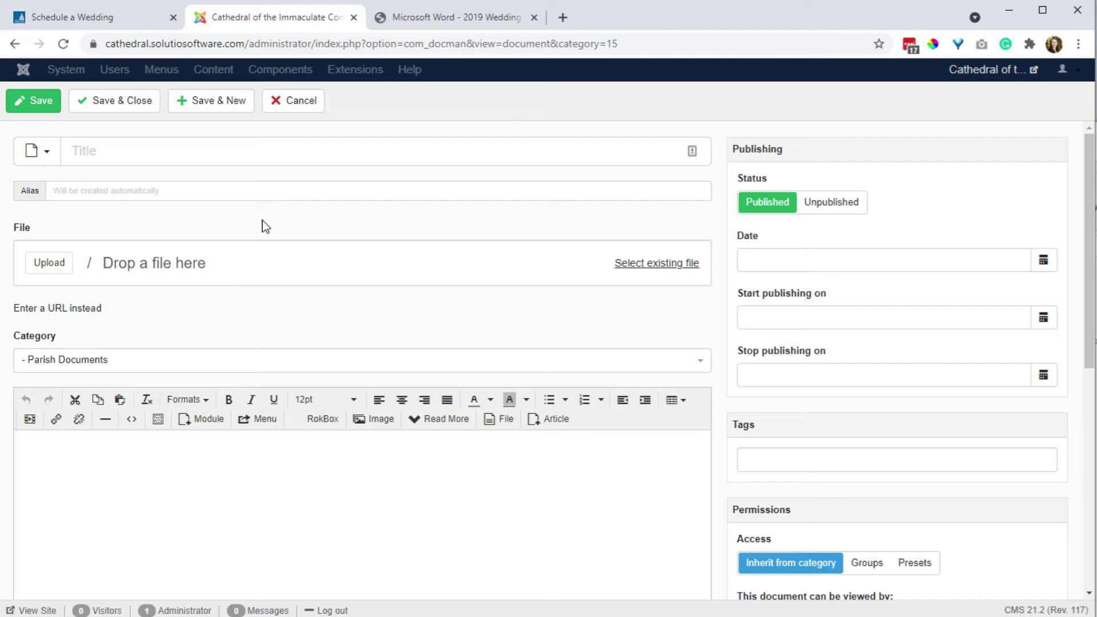
click(292, 101)
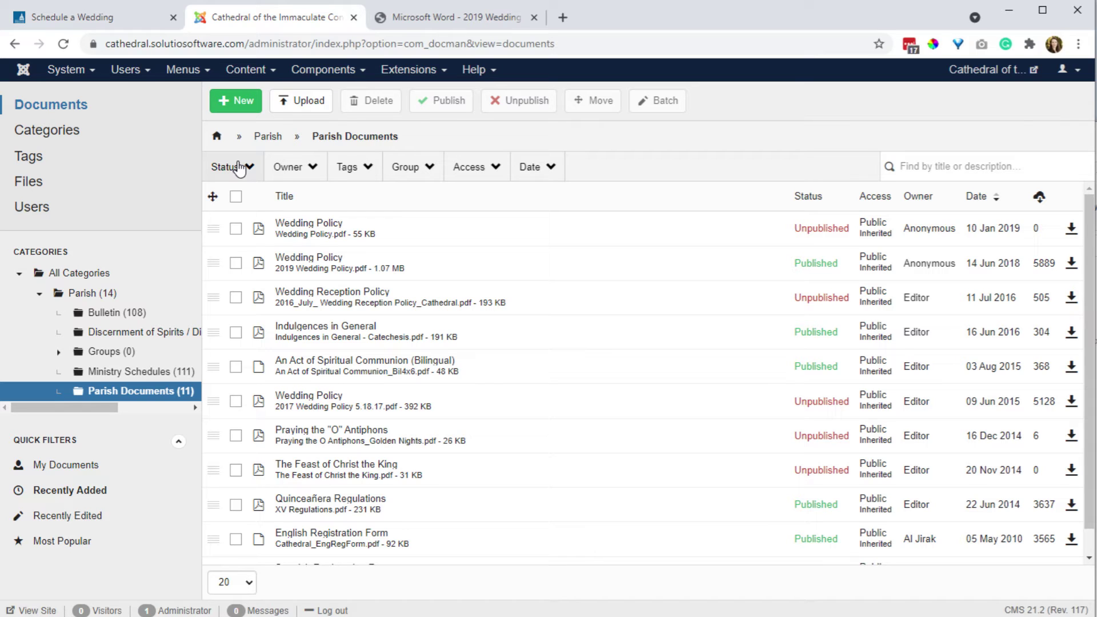
- Go to Menus > Main Menu to list its items, then switch back to the admin page
click(182, 70)
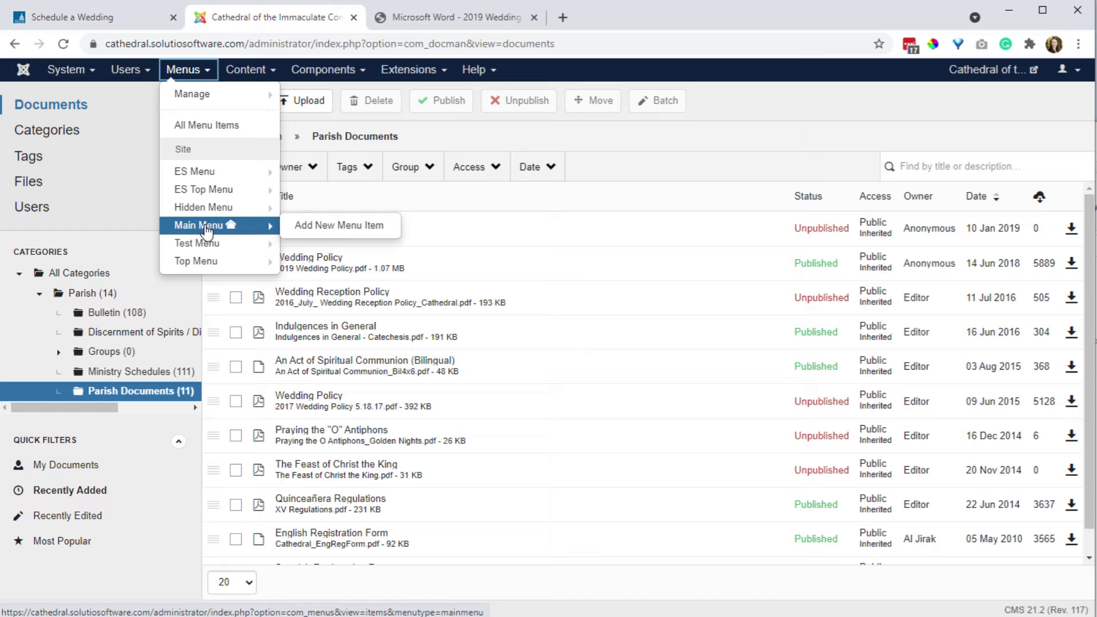
click(199, 225)
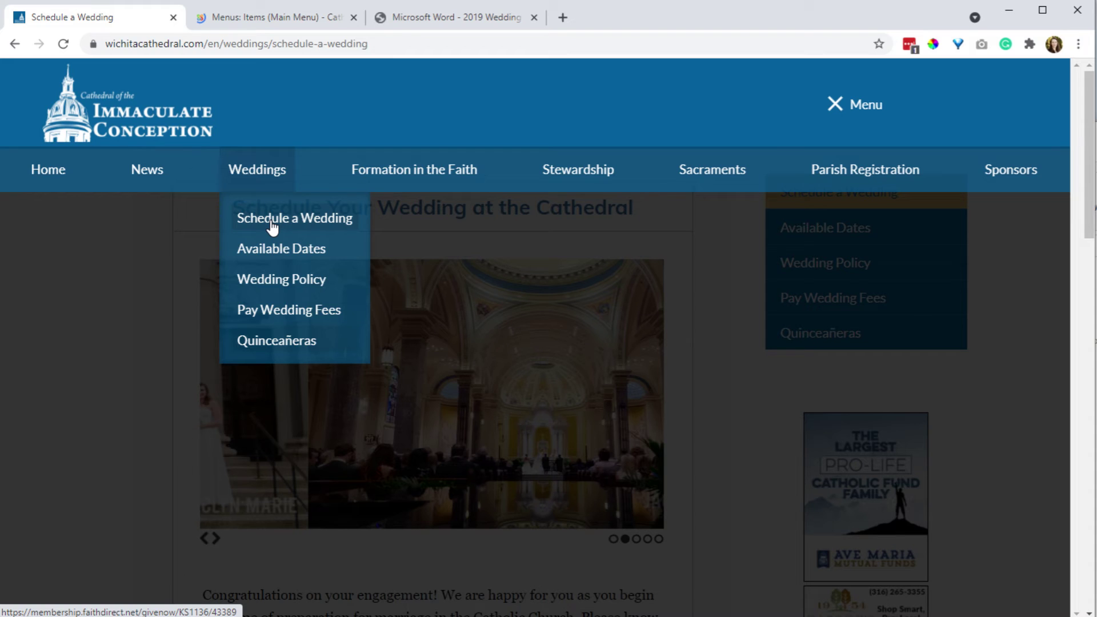
key(ctrl+Tab)
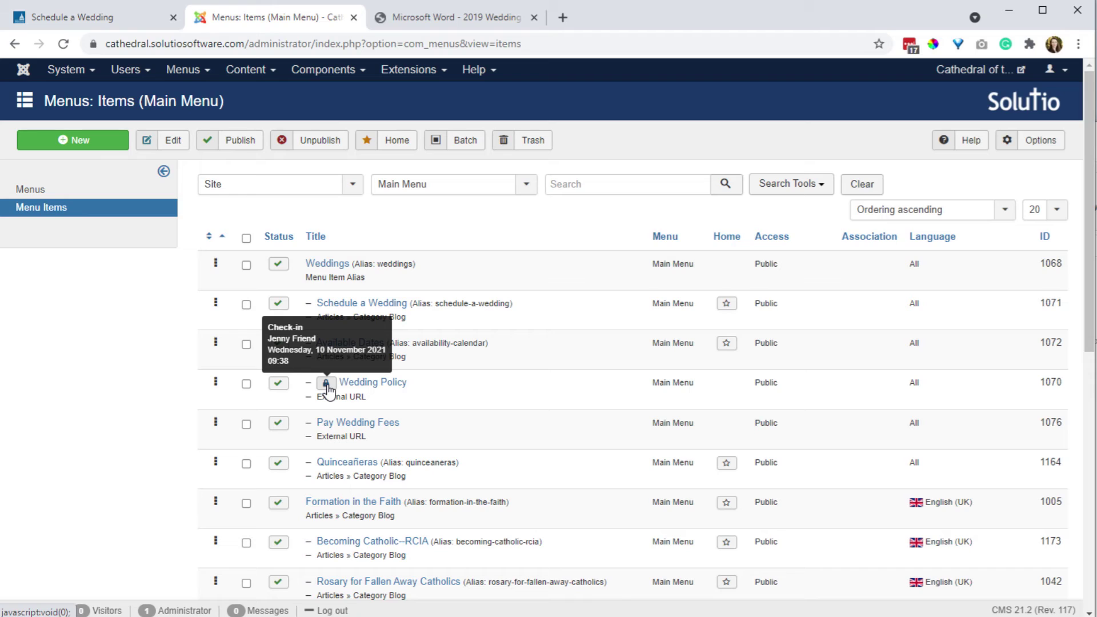
- Check in the locked Wedding Policy menu item using its lock icon
drag(310, 395, 364, 409)
click(326, 385)
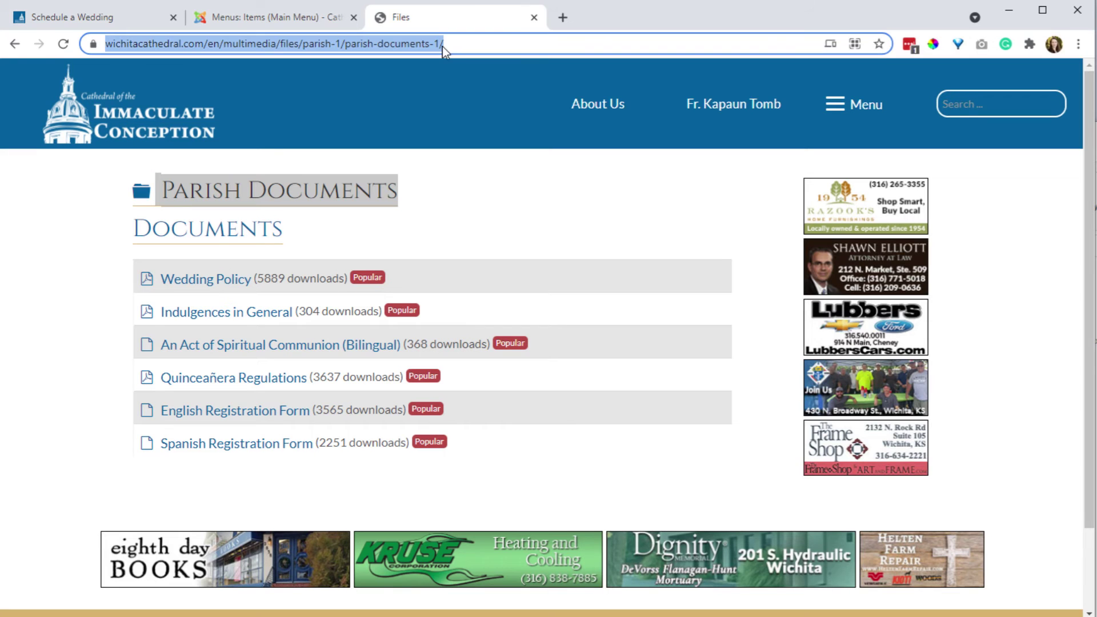
- Open the Wedding Policy document from the Files page address in a new tab
click(443, 45)
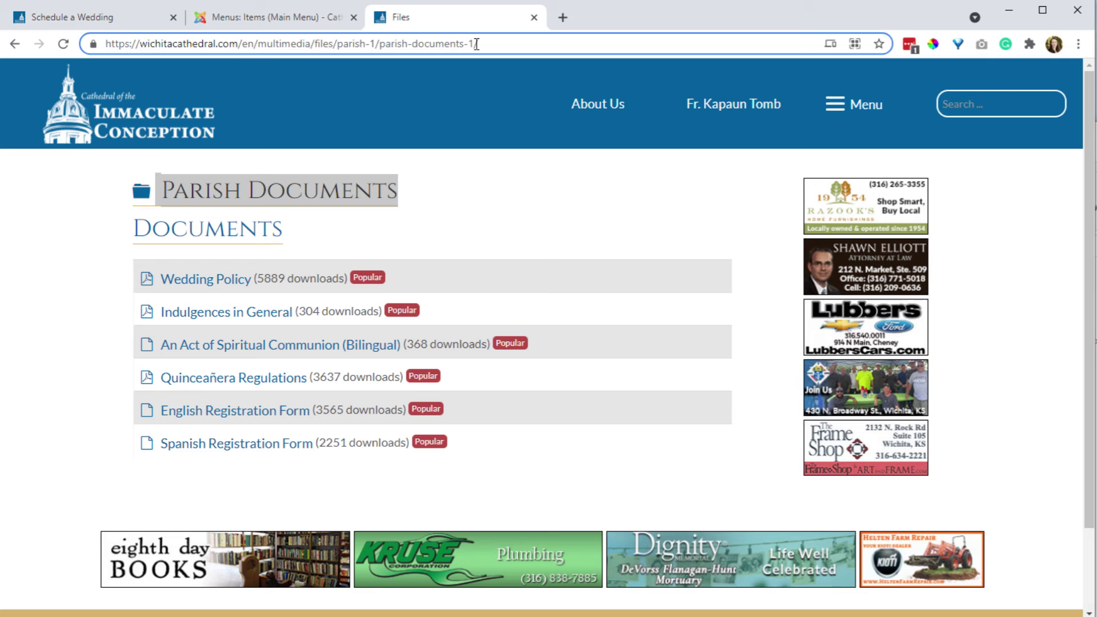
key(alt+Return)
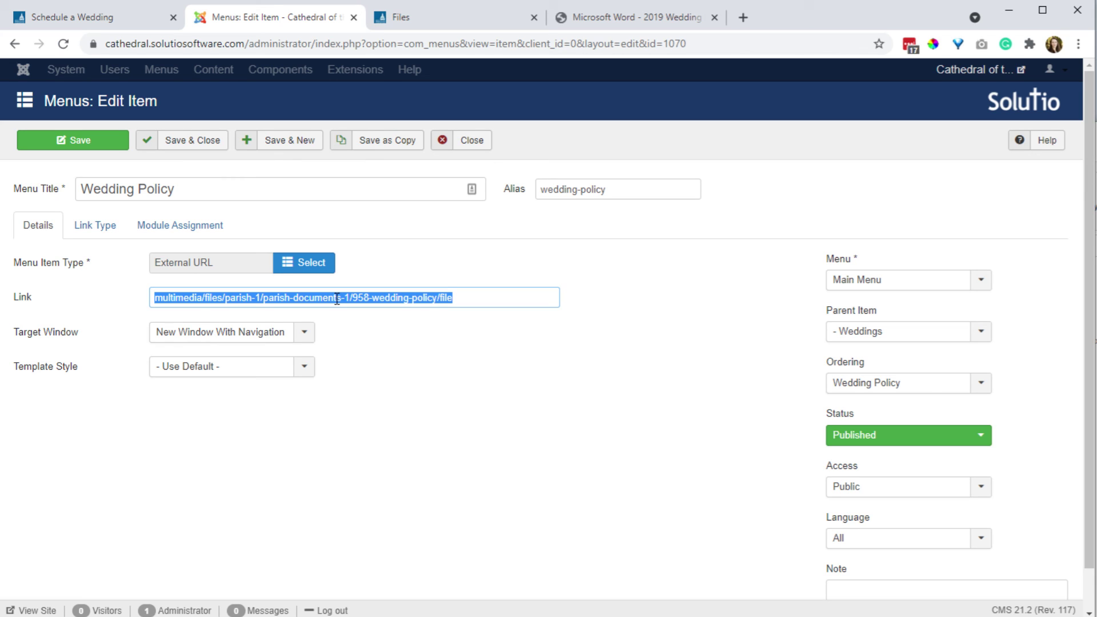
click(485, 214)
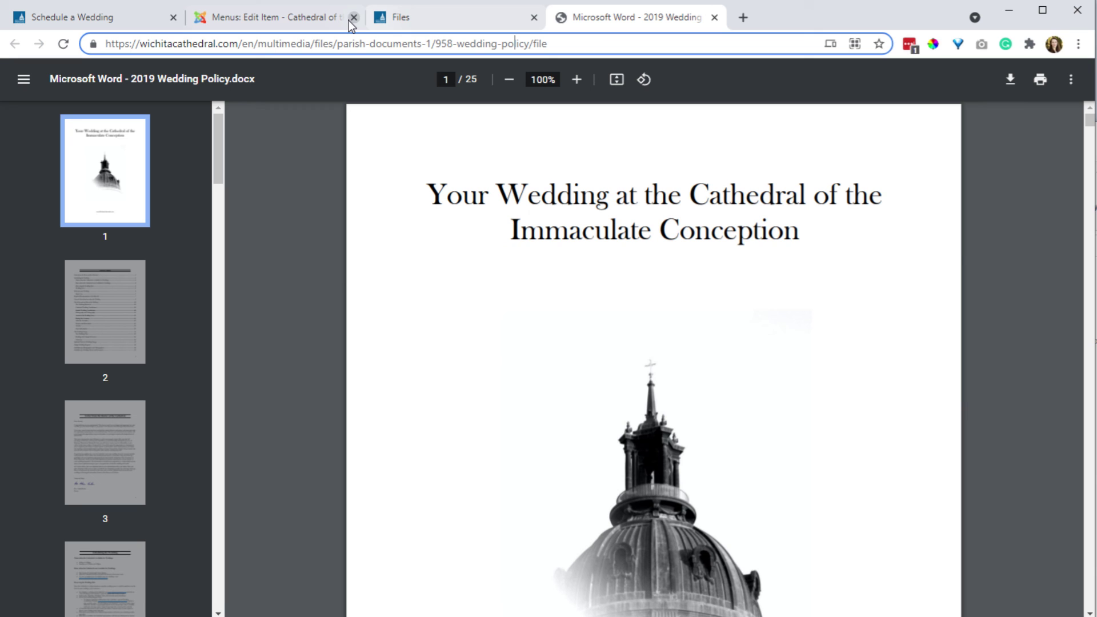
click(283, 18)
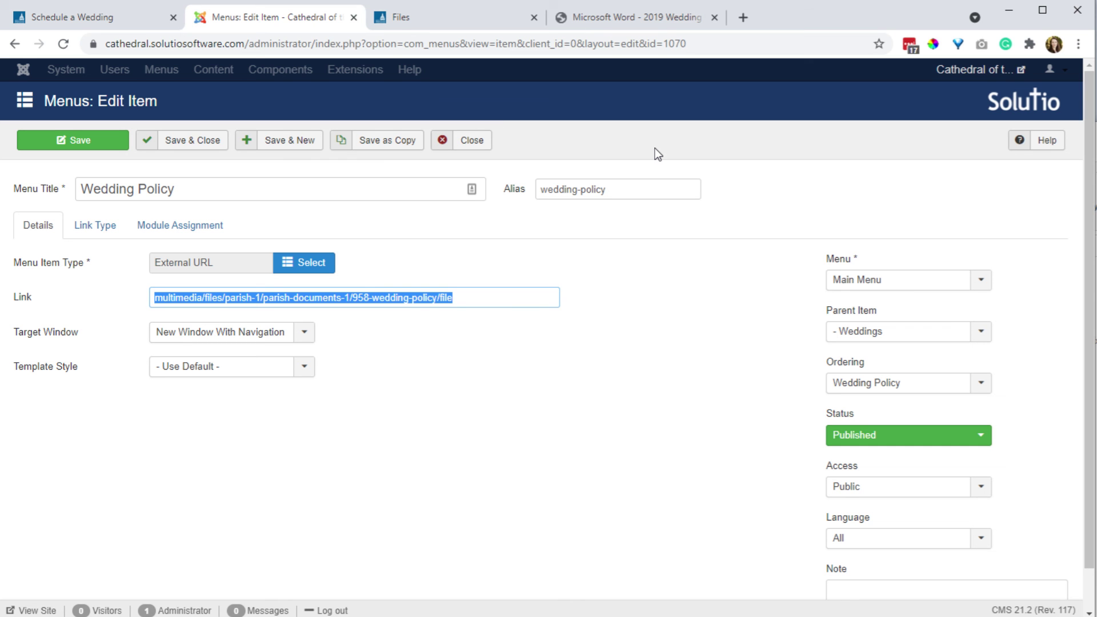